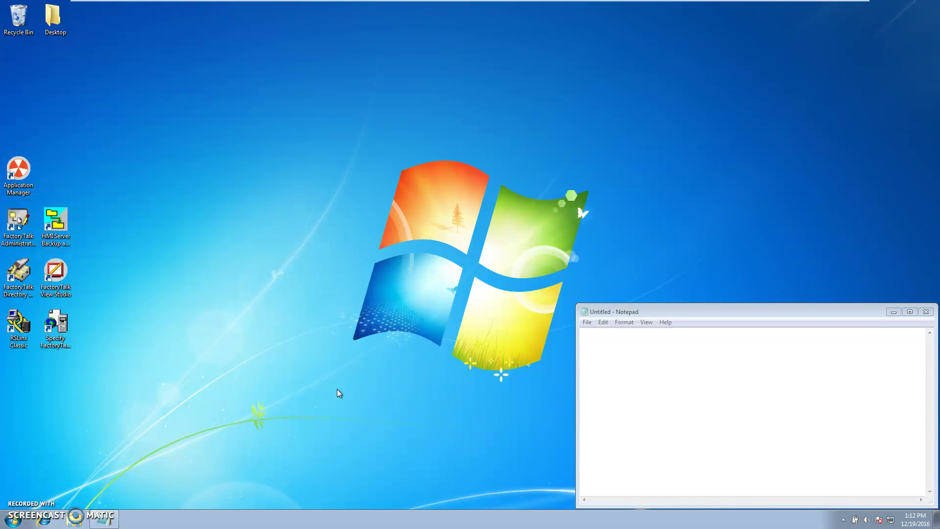
# Create a desktop folder named 'HMI Server BackUP' and move it beside the FactoryTalk shortcuts.
pyautogui.rightClick(144, 322)
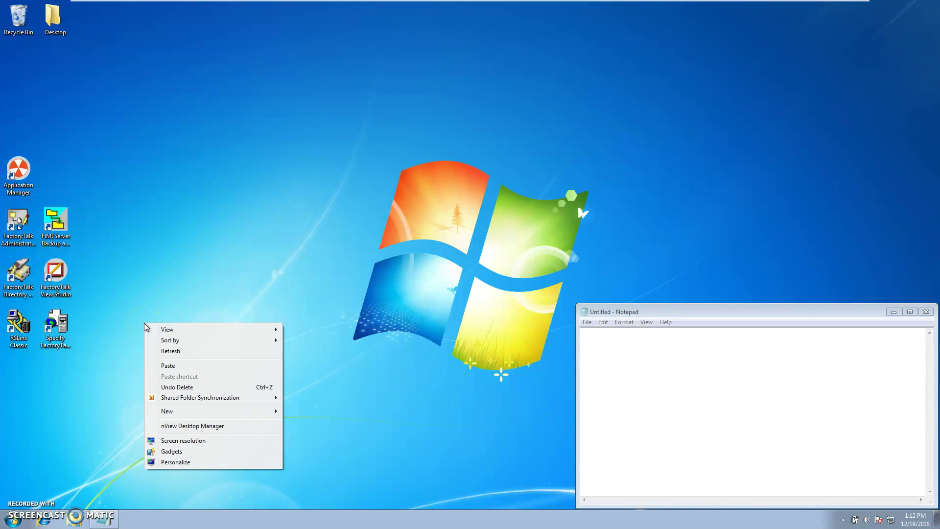
pyautogui.moveTo(160, 413)
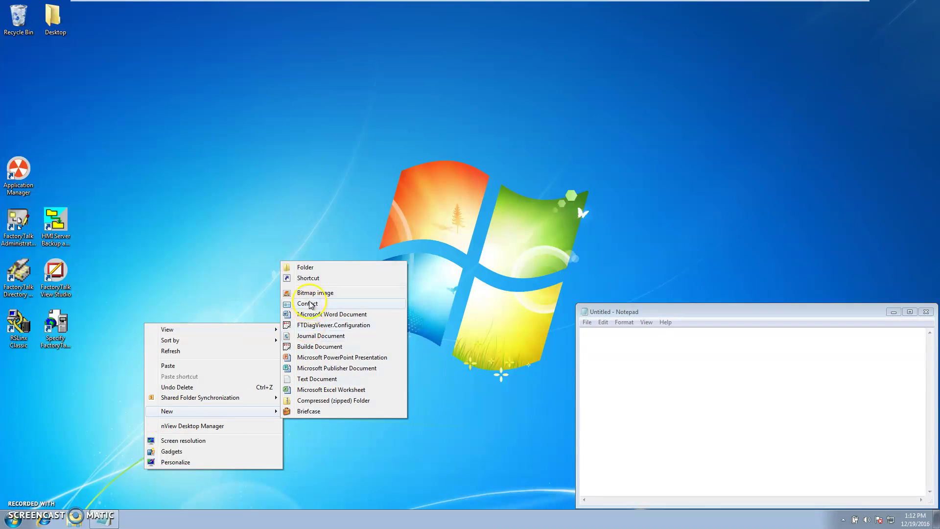
pyautogui.click(307, 270)
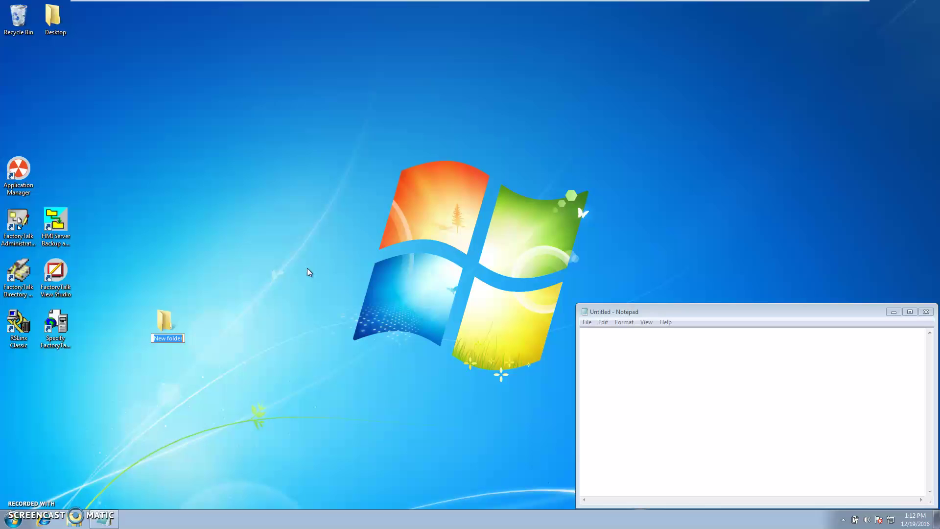
pyautogui.write('HMI Server BAckUP')
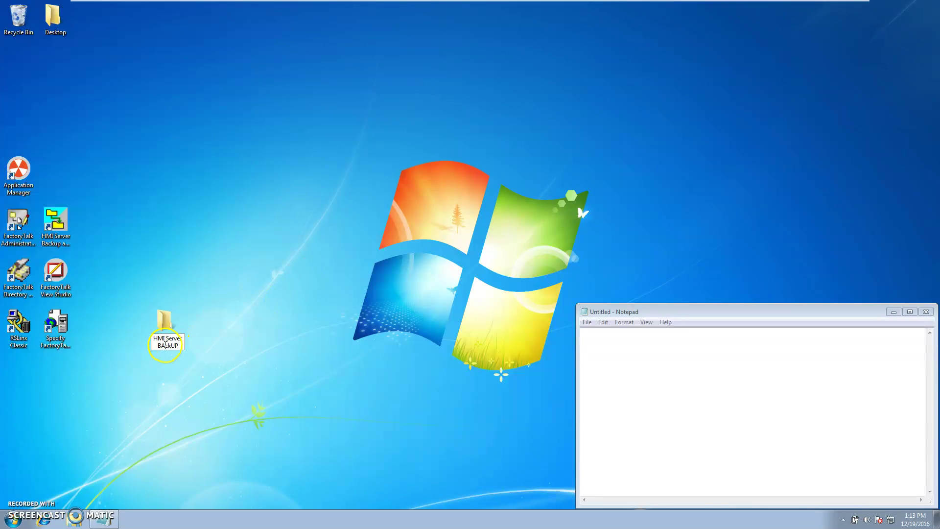
pyautogui.press('BackSpace')
pyautogui.write('a')
pyautogui.click(185, 337)
pyautogui.click(163, 337)
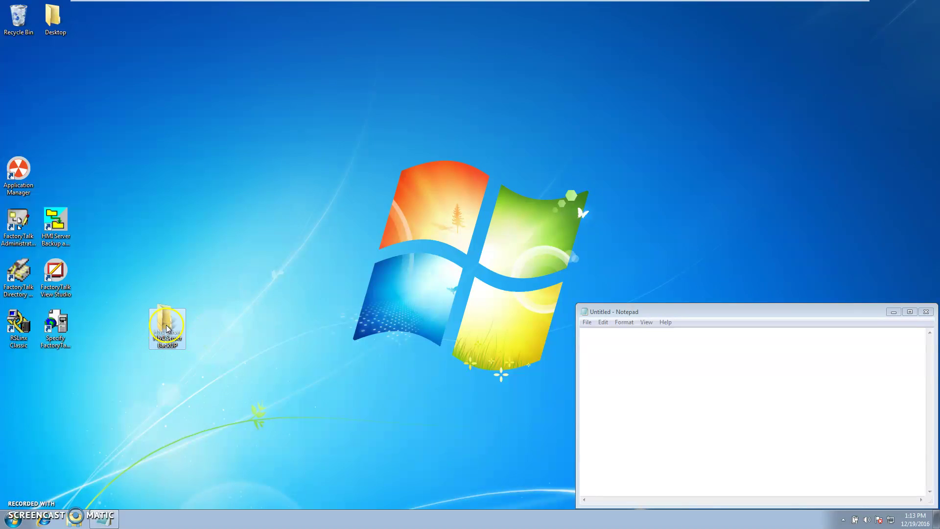
pyautogui.moveTo(166, 324); pyautogui.dragTo(124, 280)
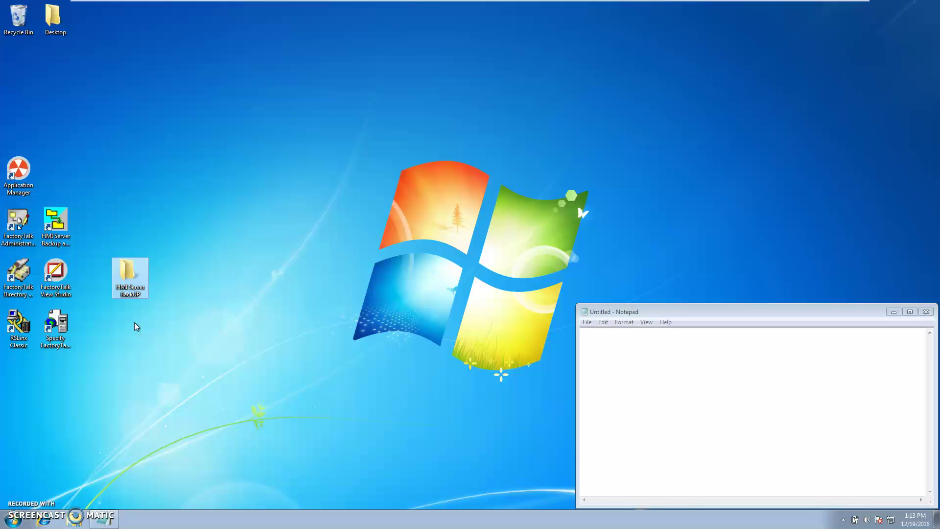
# Launch FactoryTalk Administration Console on the Local directory and dismiss the RSLinx Enterprise warning.
pyautogui.click(25, 239)
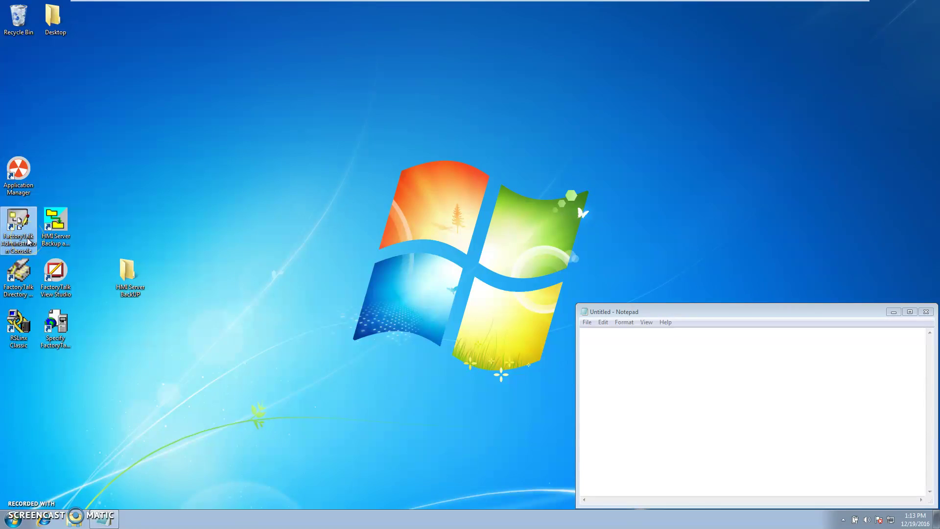
pyautogui.doubleClick(28, 236)
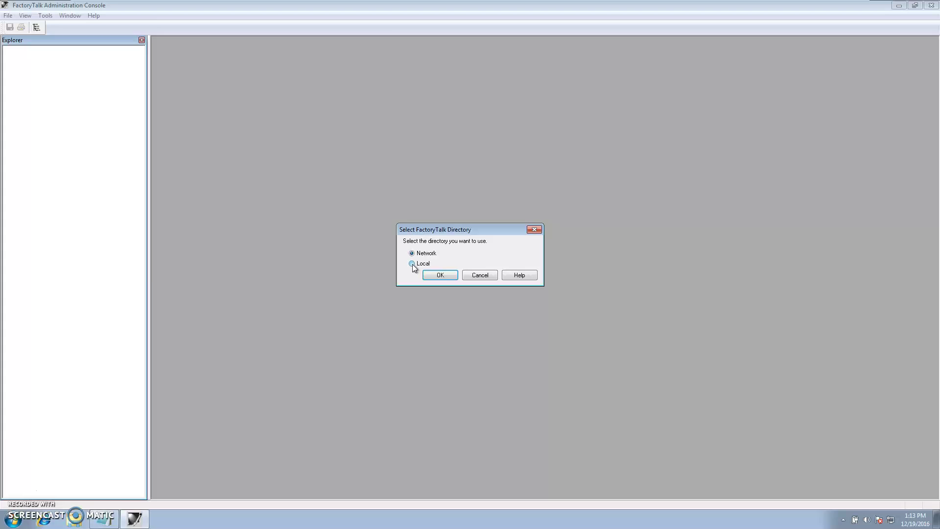
pyautogui.click(412, 265)
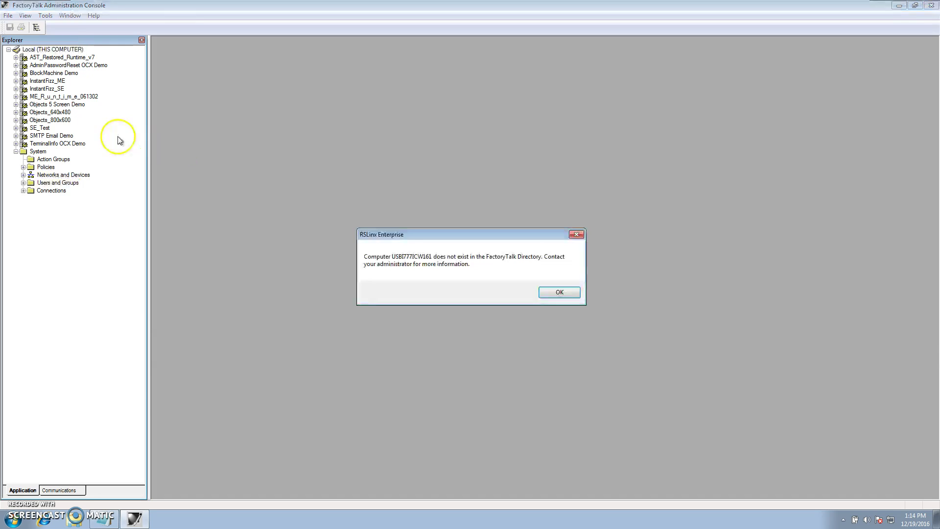
pyautogui.click(555, 293)
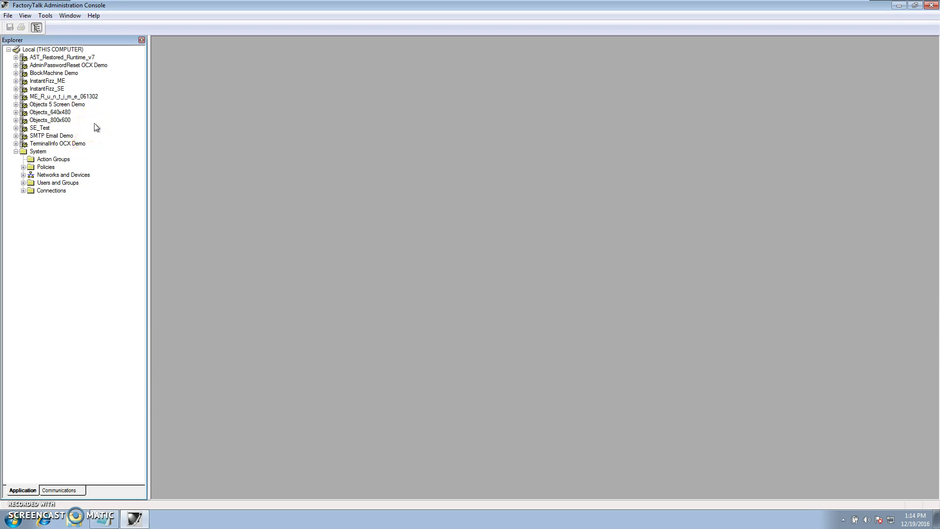
# Start a backup of the SE_Test application from its context menu.
pyautogui.click(31, 129)
pyautogui.doubleClick(31, 129)
pyautogui.rightClick(31, 129)
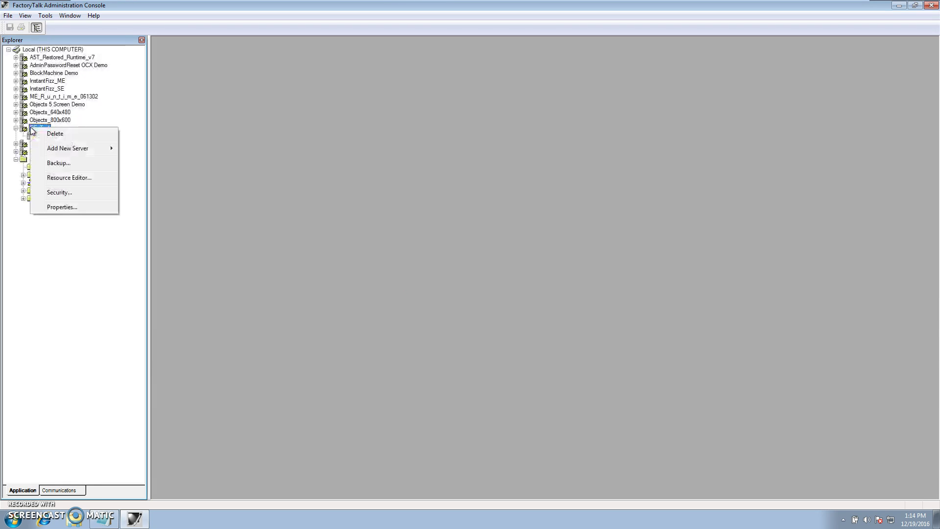
pyautogui.click(51, 164)
# Replace the default archive location with the desktop HMI Server BackUP folder.
pyautogui.moveTo(433, 206); pyautogui.dragTo(356, 209)
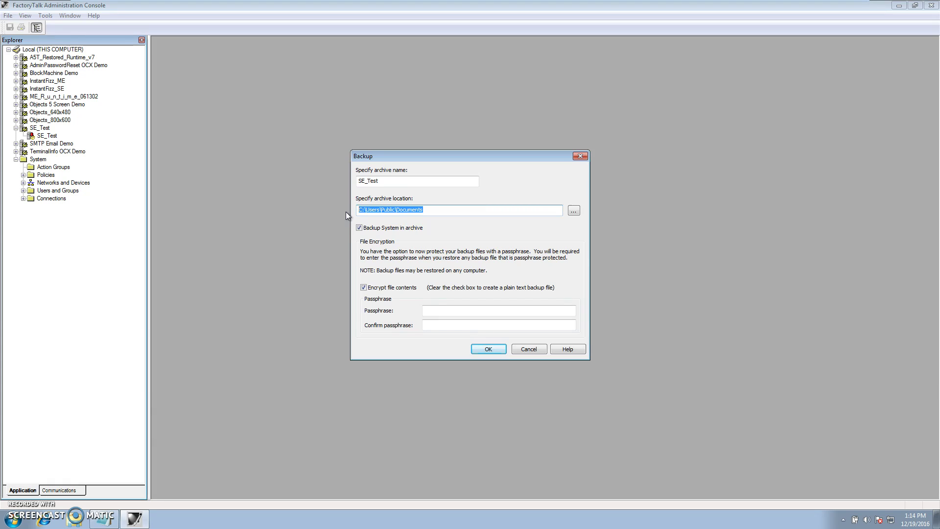
pyautogui.press('Delete')
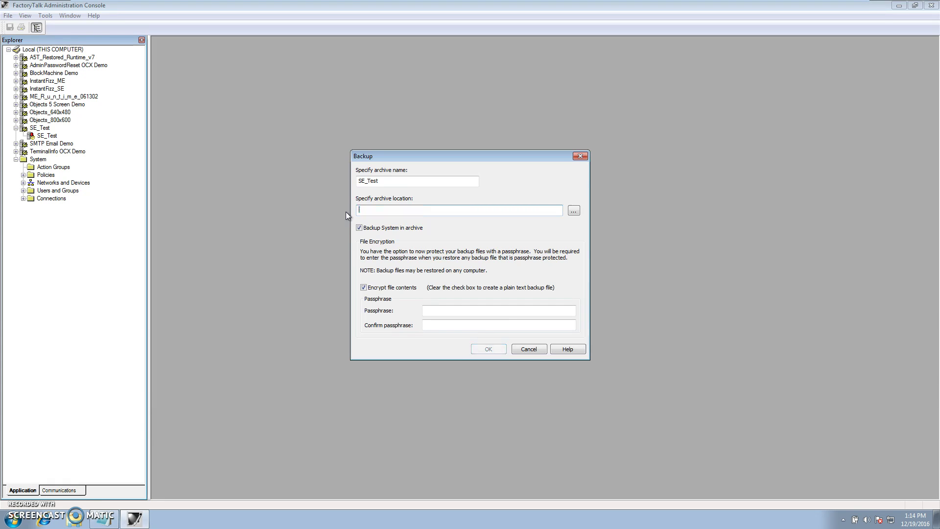
pyautogui.click(573, 211)
pyautogui.moveTo(537, 267); pyautogui.dragTo(537, 296)
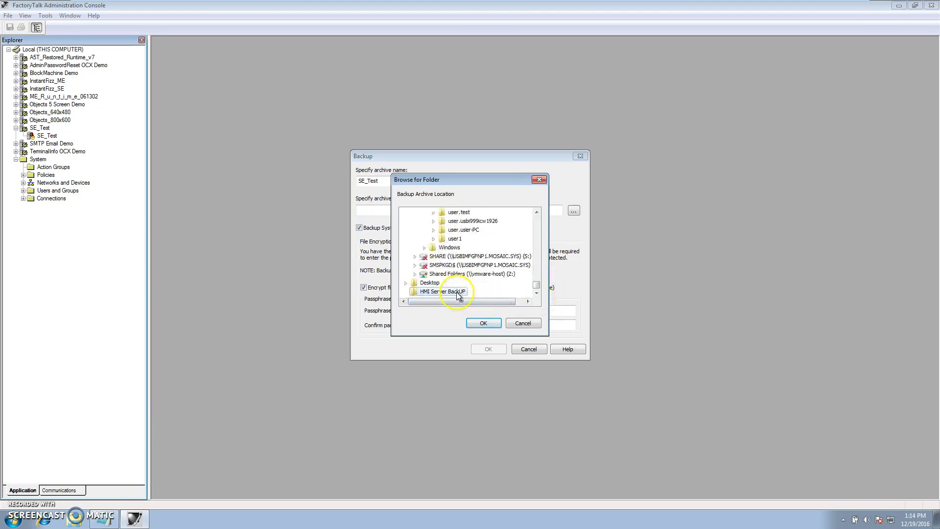
pyautogui.click(482, 323)
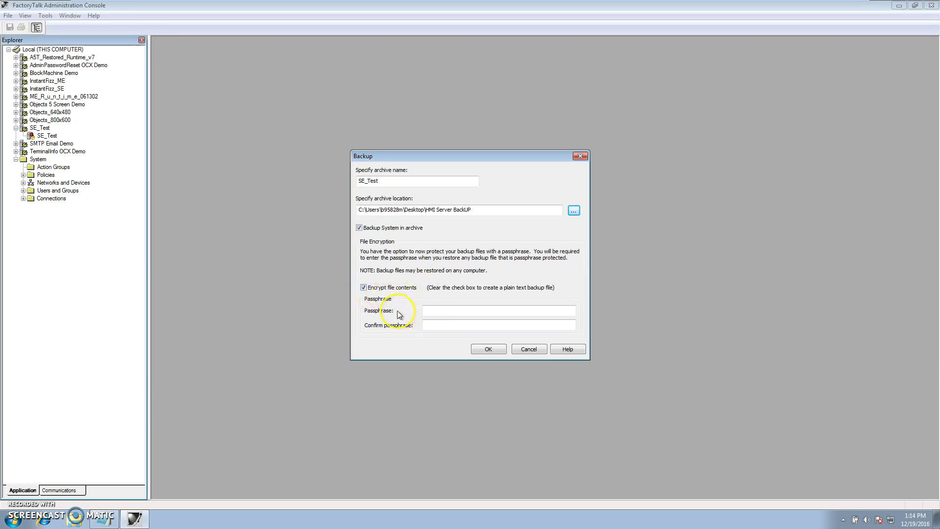
# Run the SE_Test backup, acknowledge the success message, and close the Administration Console.
pyautogui.click(483, 348)
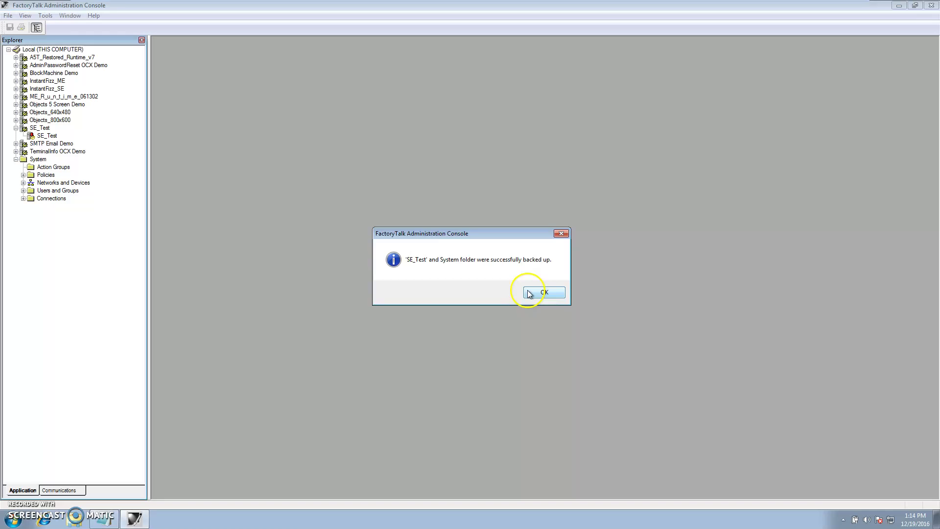
pyautogui.click(527, 293)
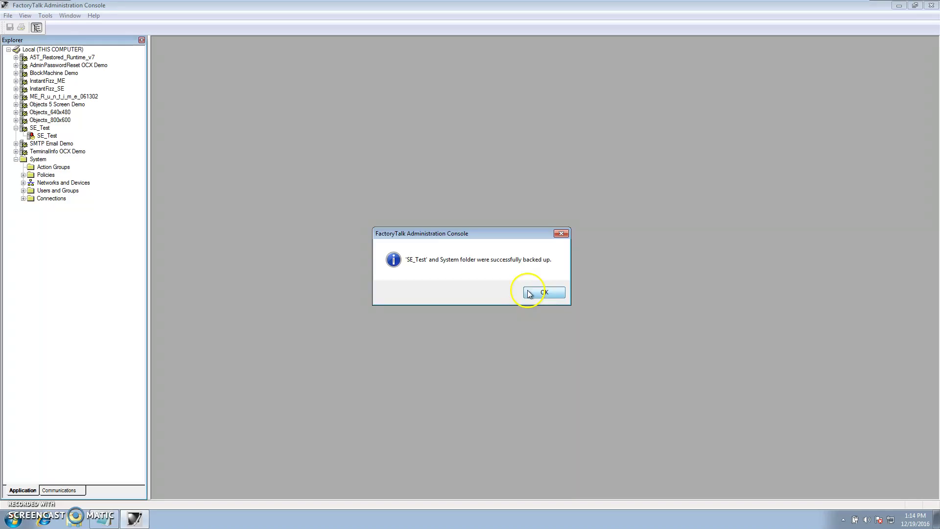
pyautogui.click(931, 5)
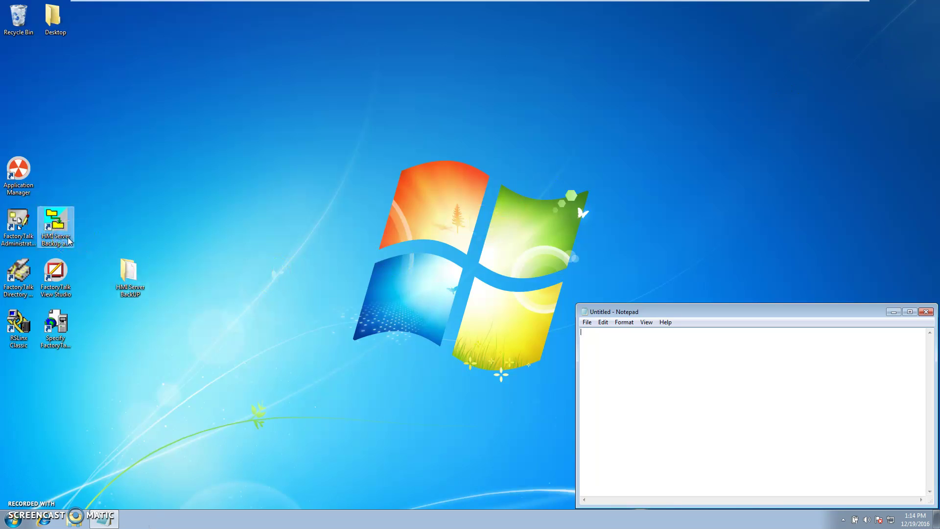
# Launch HMI Server Backup and Restore and choose Backup HMI Server.
pyautogui.click(68, 239)
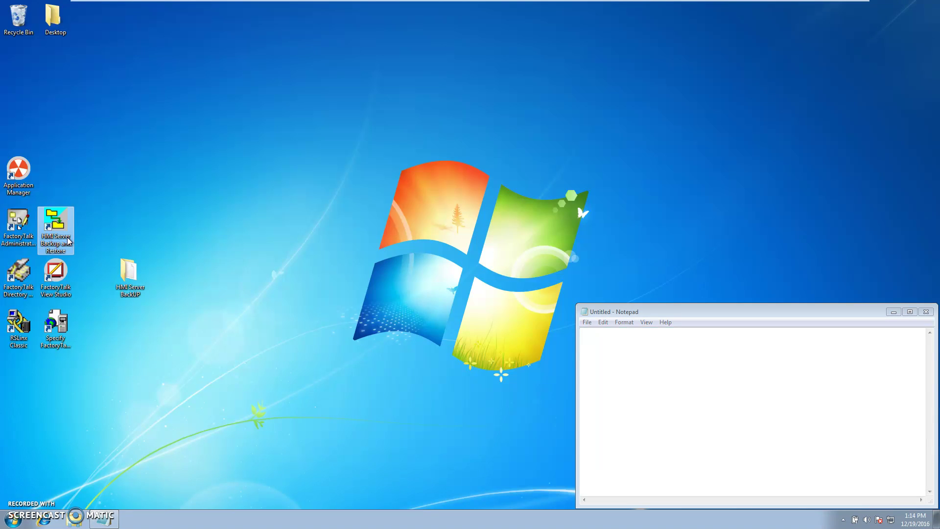
pyautogui.click(361, 204)
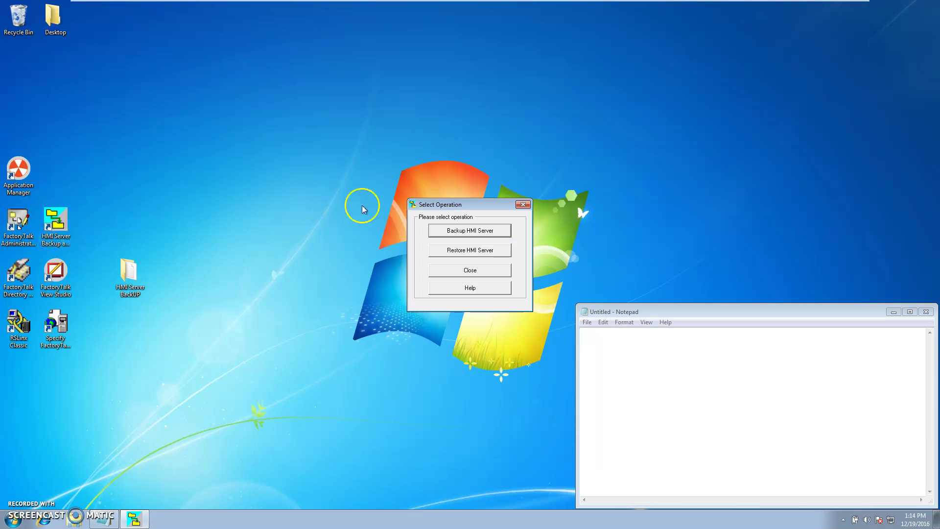
pyautogui.click(501, 232)
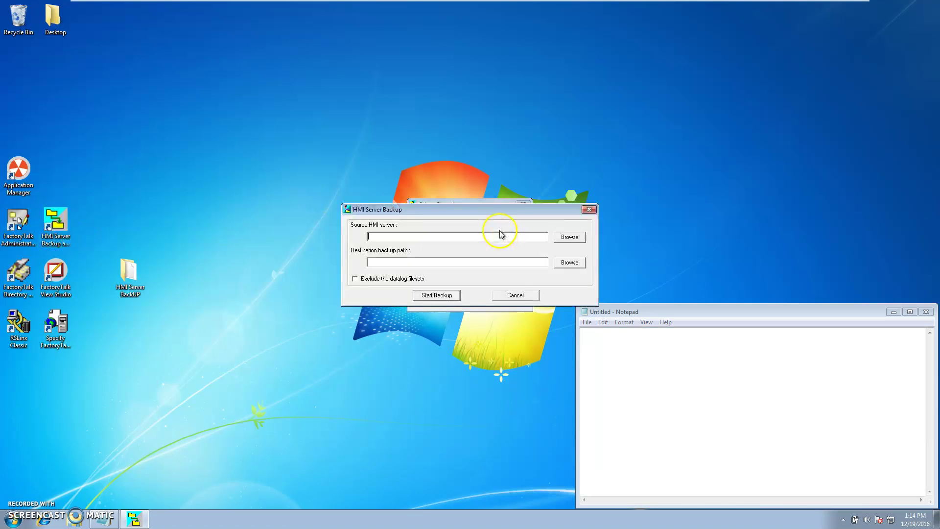
# Set SE_Test.sed from the SE_Test project folder as the source HMI server.
pyautogui.click(569, 237)
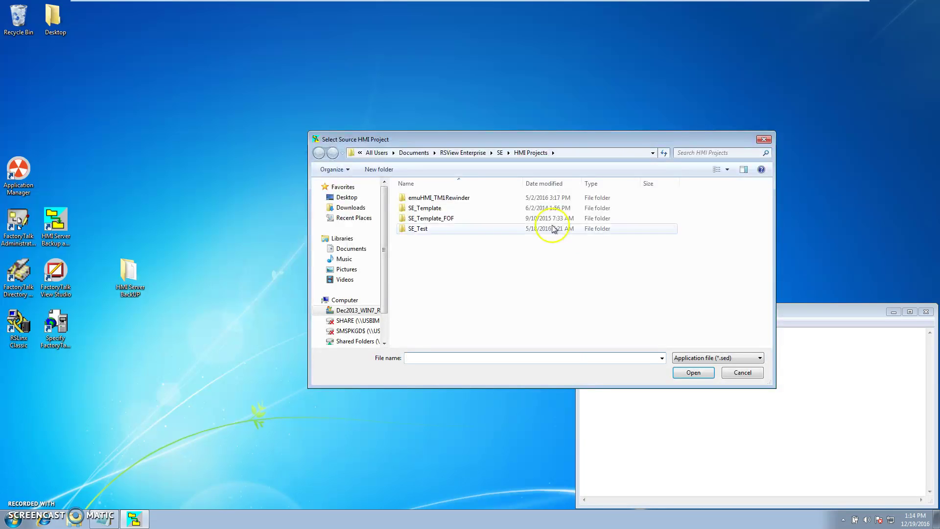
pyautogui.doubleClick(456, 229)
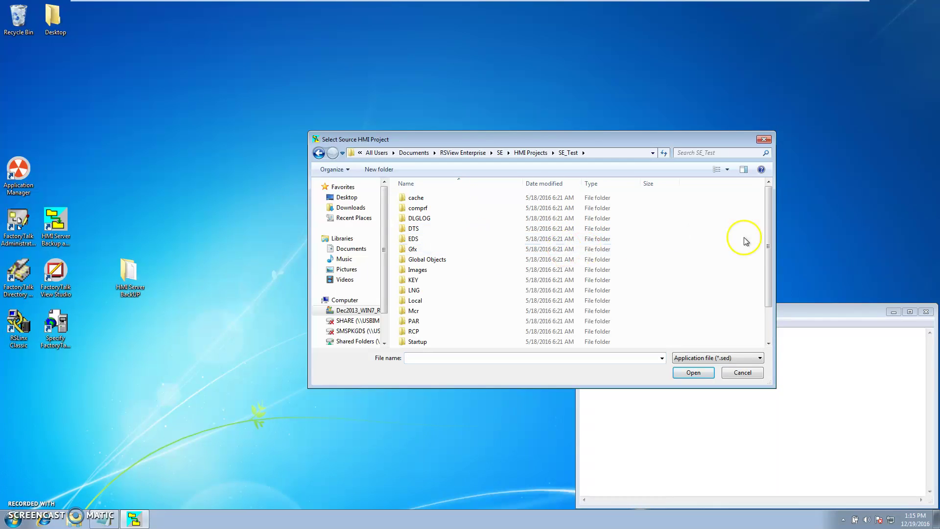
pyautogui.moveTo(770, 245); pyautogui.dragTo(770, 320)
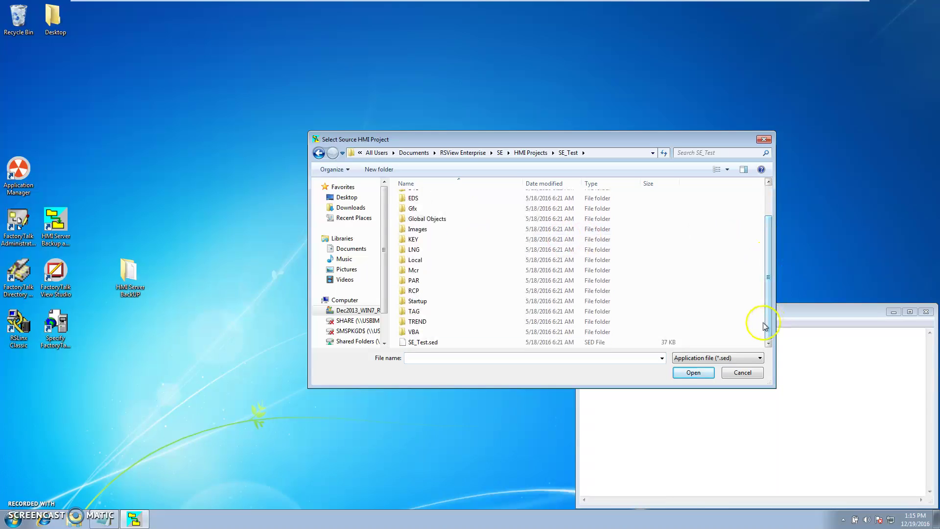
pyautogui.click(575, 343)
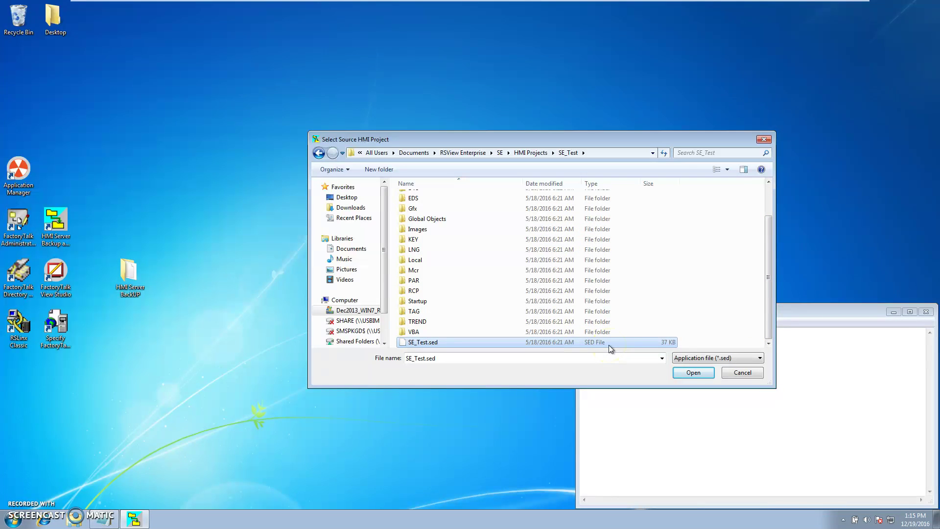
pyautogui.click(690, 373)
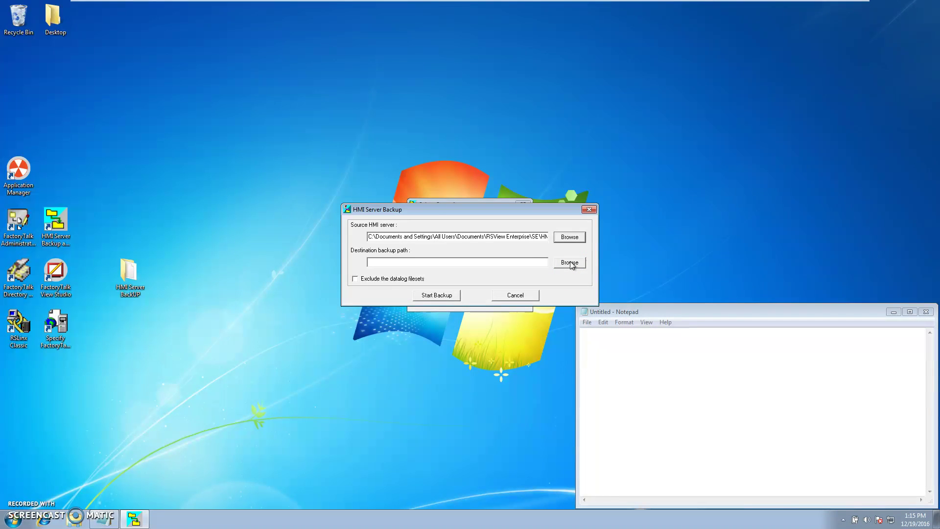
# Set the backup destination to the desktop HMI Server BackUP folder.
pyautogui.moveTo(539, 245); pyautogui.dragTo(539, 265)
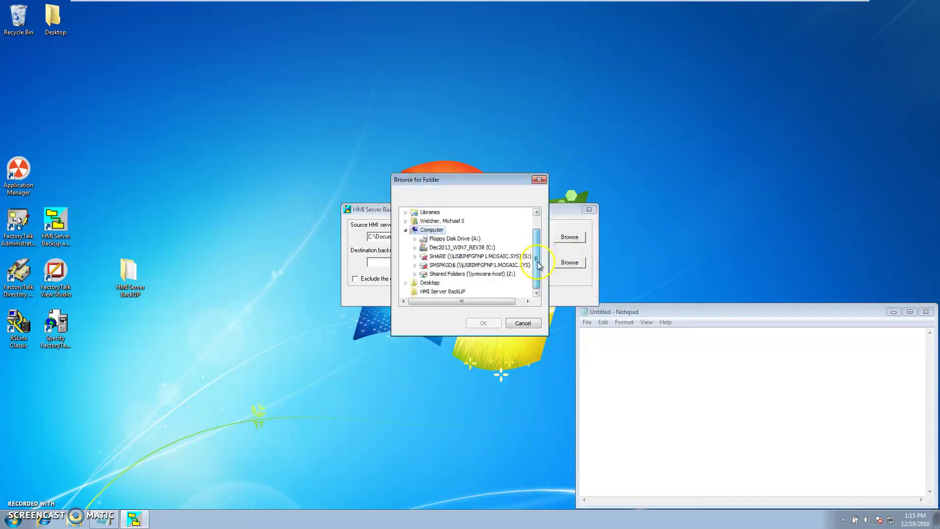
pyautogui.click(458, 292)
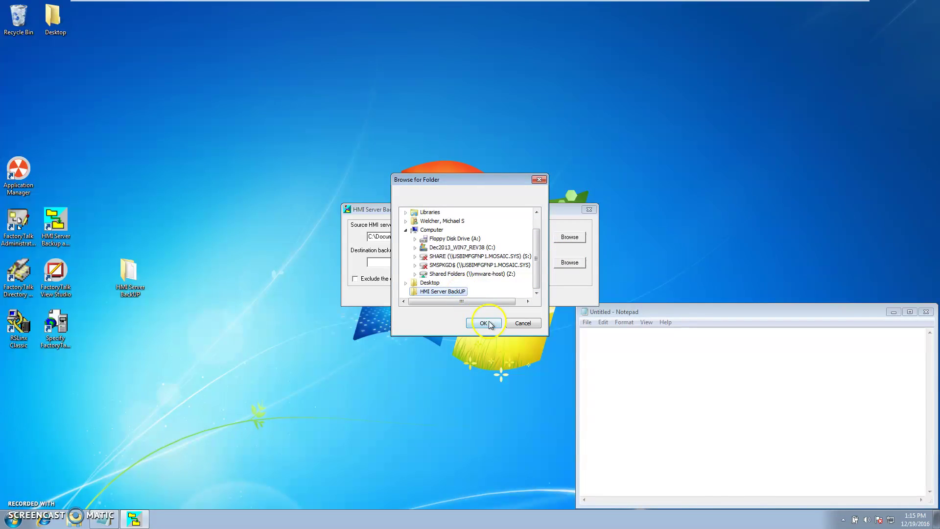
pyautogui.click(489, 322)
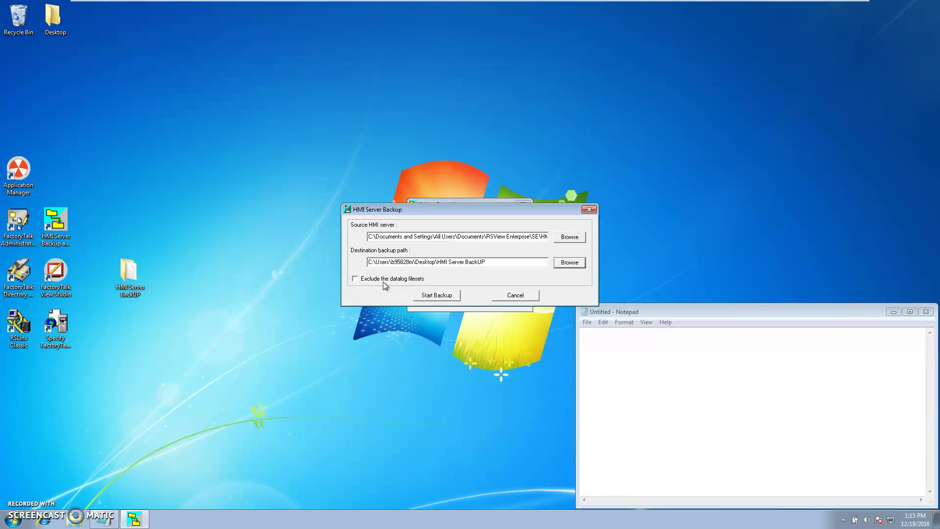
# Run the HMI server backup, acknowledge completion, and close the backup and restore tool.
pyautogui.click(426, 296)
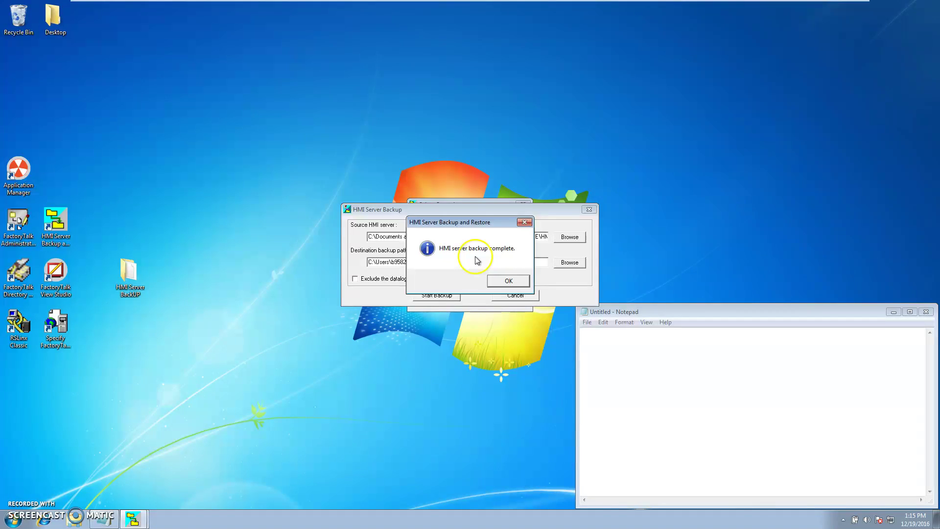
pyautogui.click(506, 281)
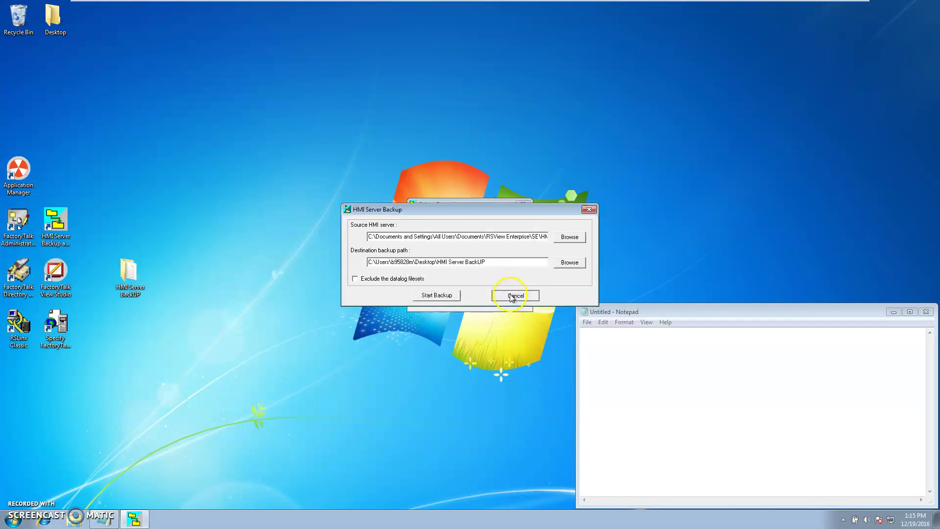
pyautogui.click(511, 296)
pyautogui.click(485, 269)
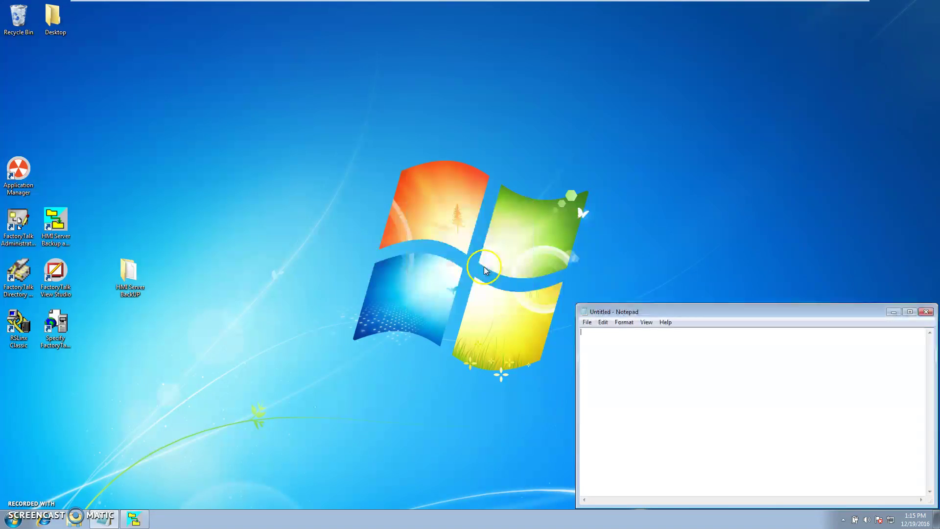
pyautogui.doubleClick(149, 282)
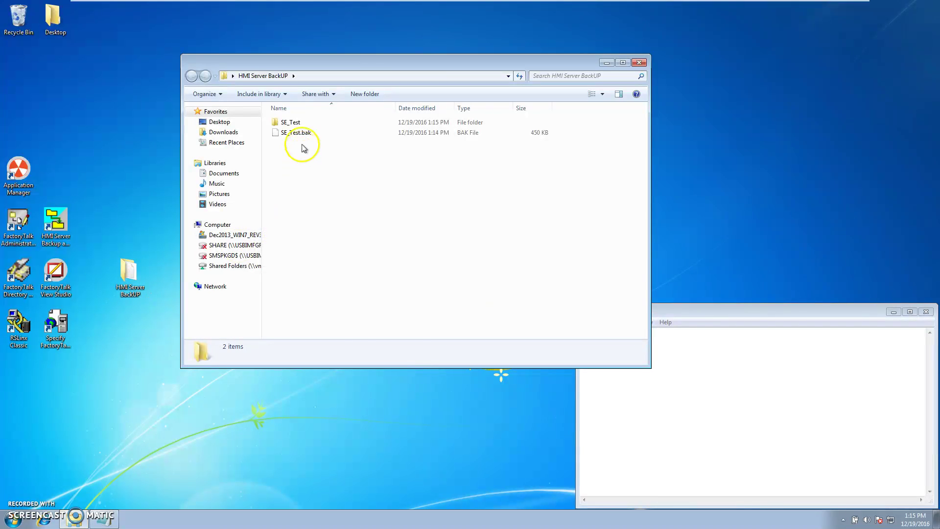
pyautogui.click(300, 133)
pyautogui.doubleClick(292, 122)
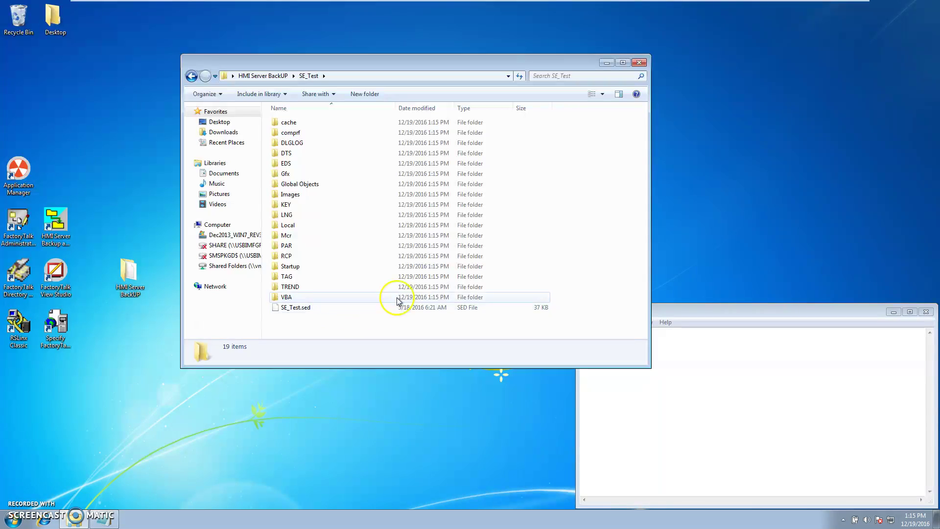
pyautogui.click(343, 310)
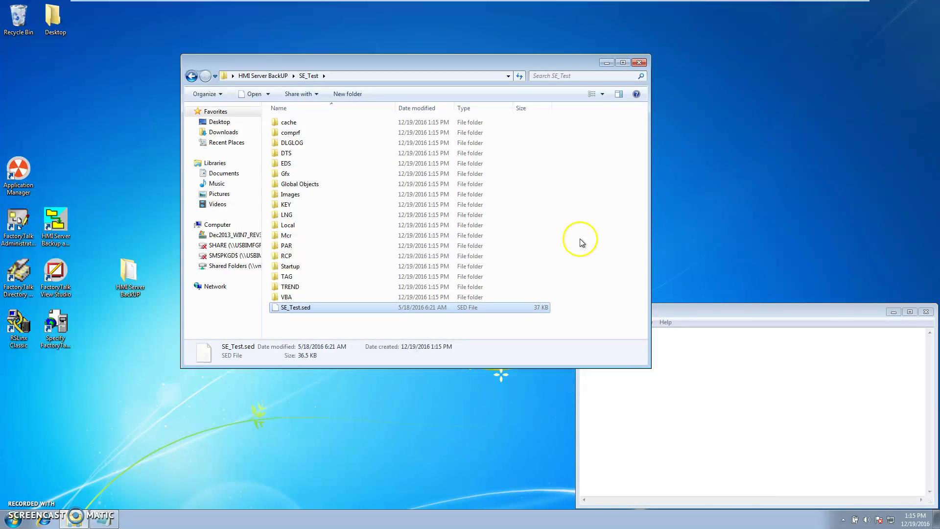
pyautogui.click(639, 62)
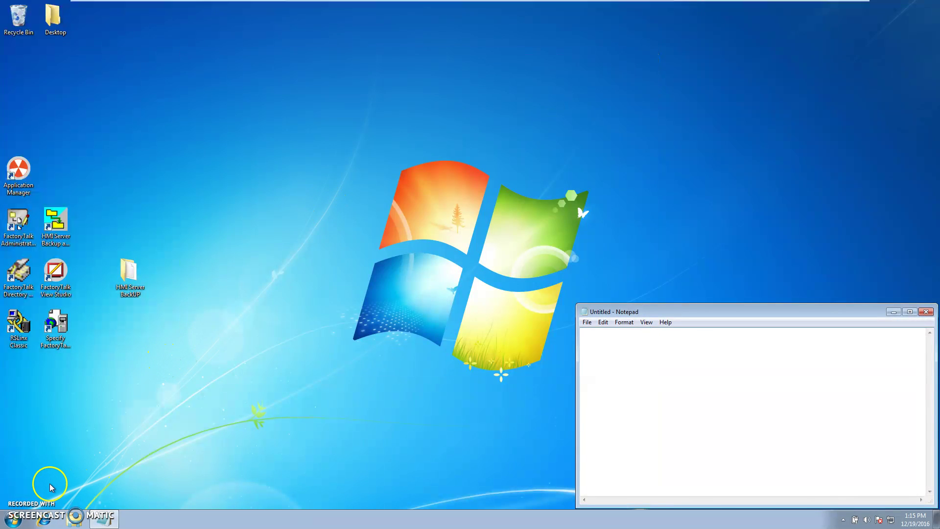
pyautogui.click(22, 492)
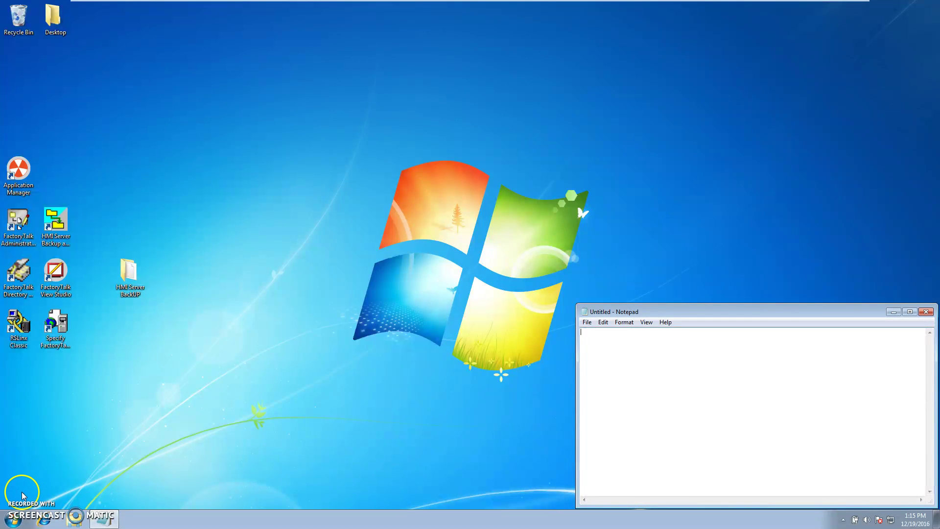